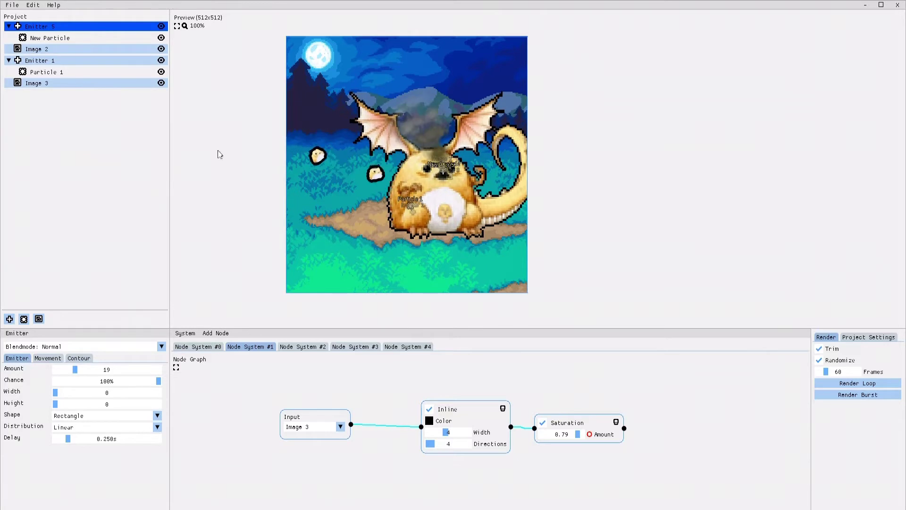
Start a new empty project from the File menu, confirming replacement of the current one
click(14, 8)
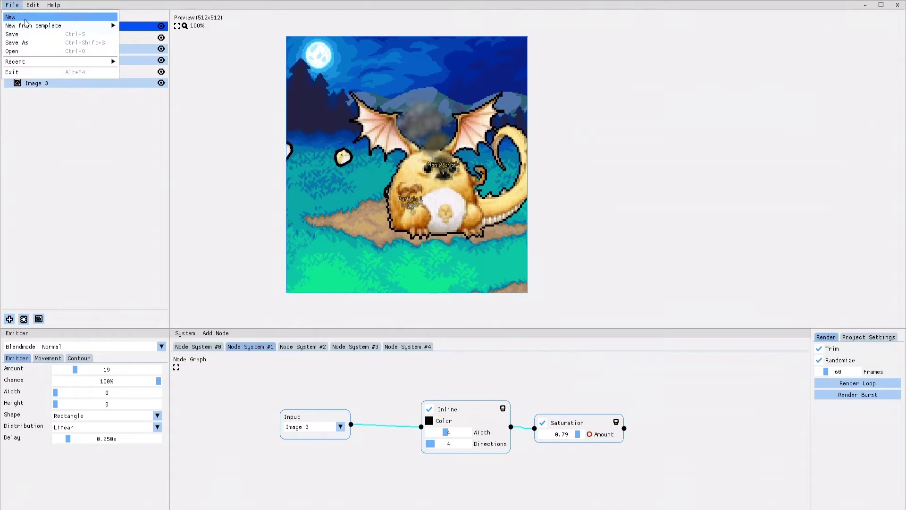
click(19, 21)
click(452, 274)
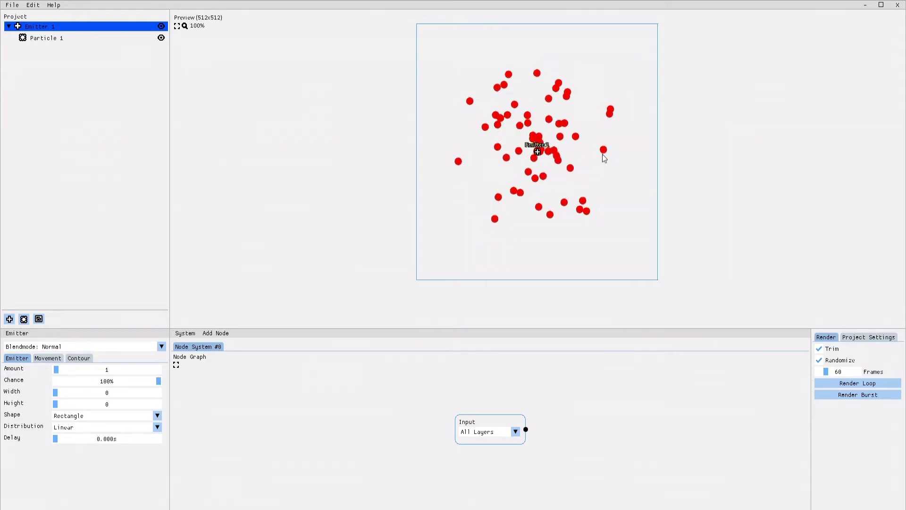
Add Emitter 2 with a blue particle and move it left of the red particles
click(9, 319)
click(24, 319)
click(50, 61)
click(186, 435)
click(40, 49)
drag(538, 152, 474, 157)
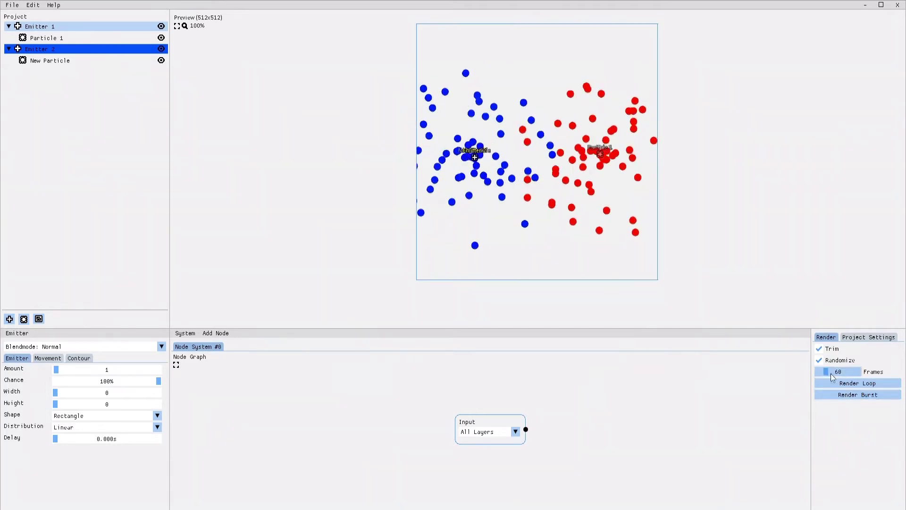
Toggle randomized frame rendering, move the Input node lower left, and show the Add Node list
click(818, 360)
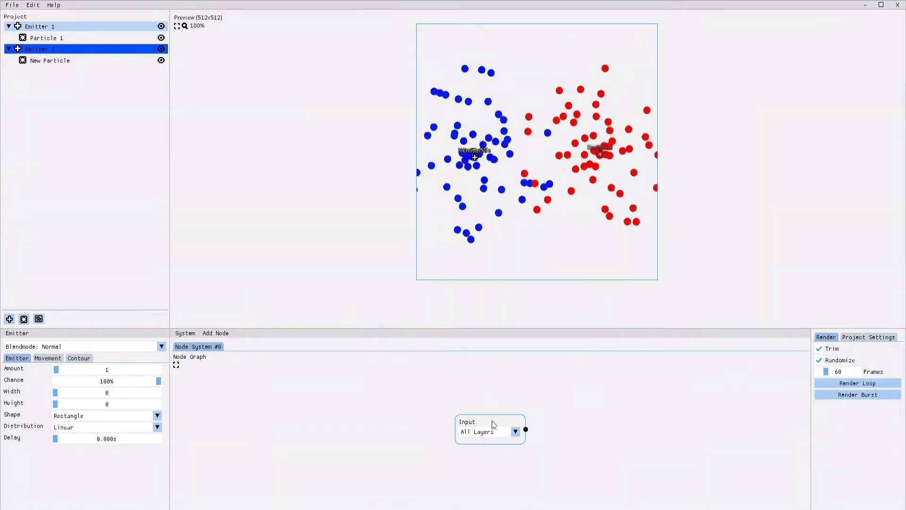
drag(494, 424, 471, 425)
drag(350, 423, 268, 425)
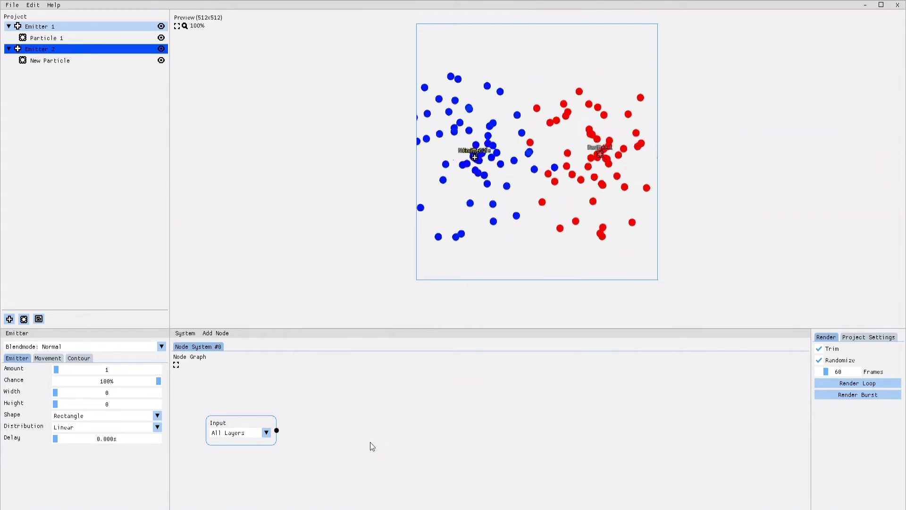
click(214, 334)
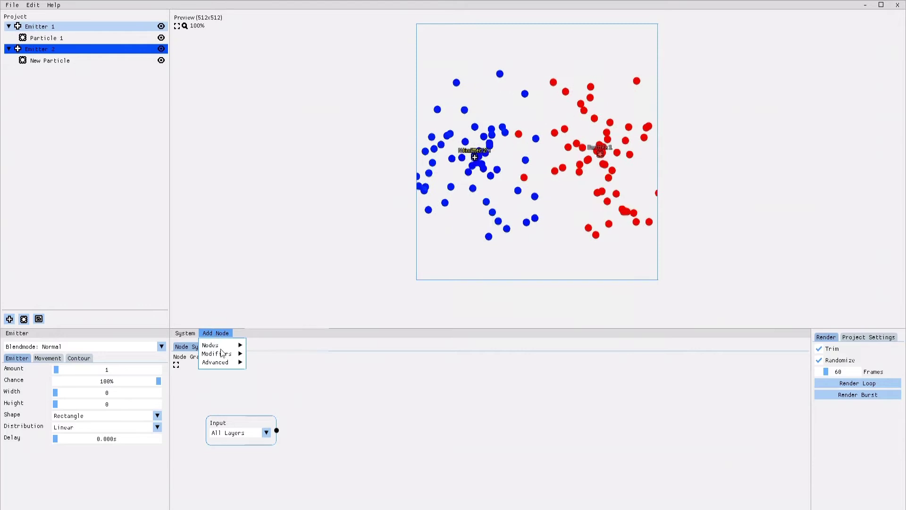
mouse_move(221, 347)
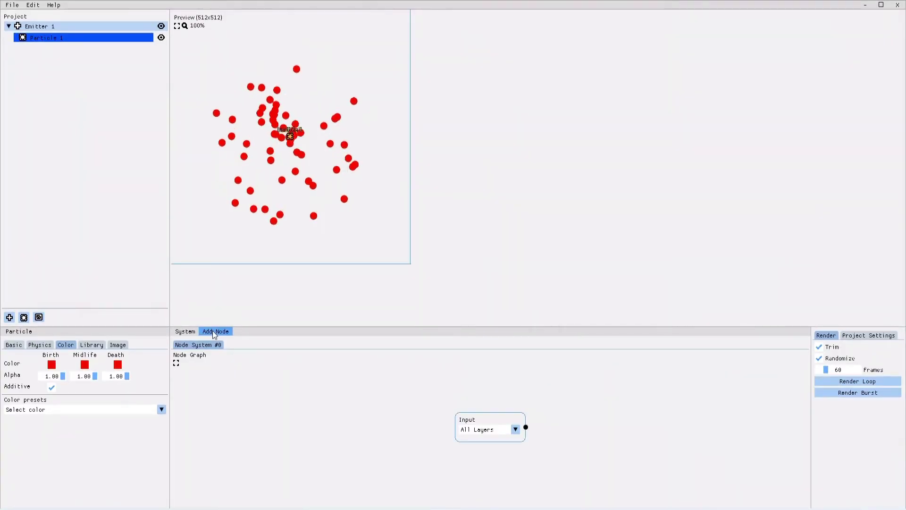
Show the Transform node category with Flip, Mirror and Waves in Add Node
click(212, 330)
mouse_move(216, 341)
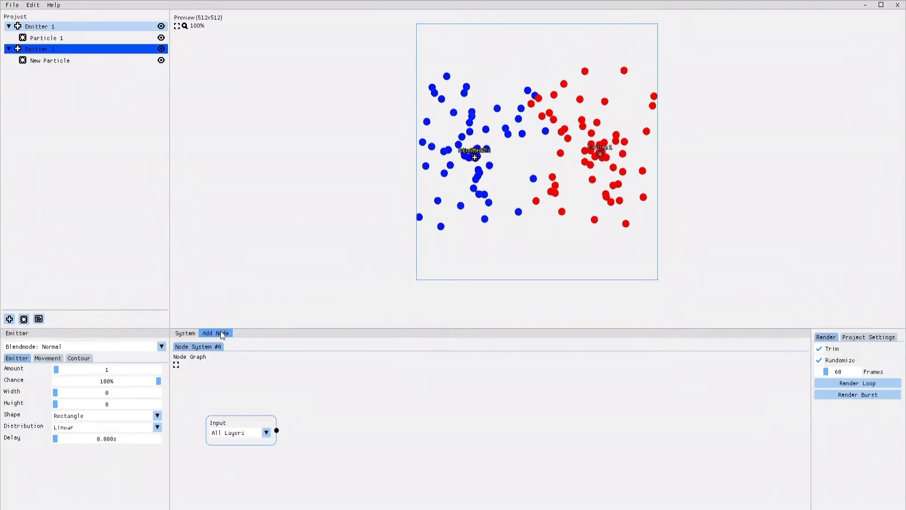
Insert a Blur node from Add Node > Nodes beside the Input node
mouse_move(223, 345)
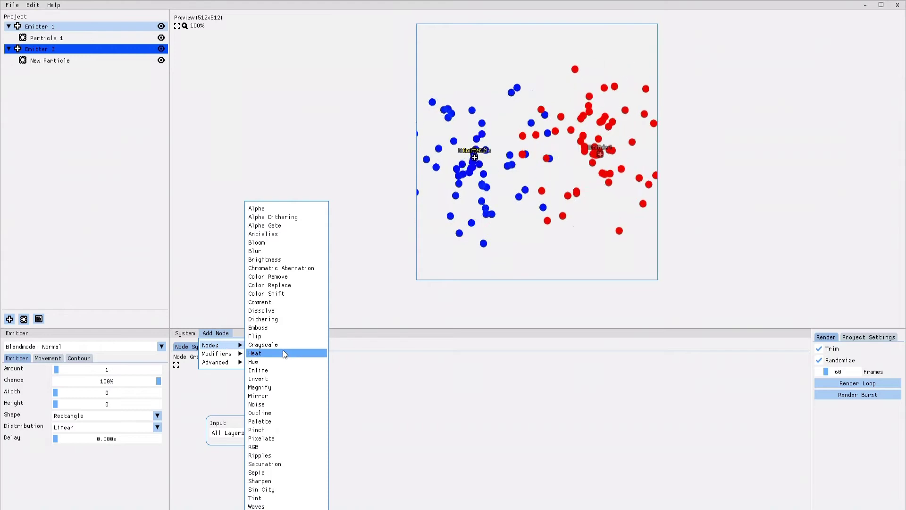
click(291, 250)
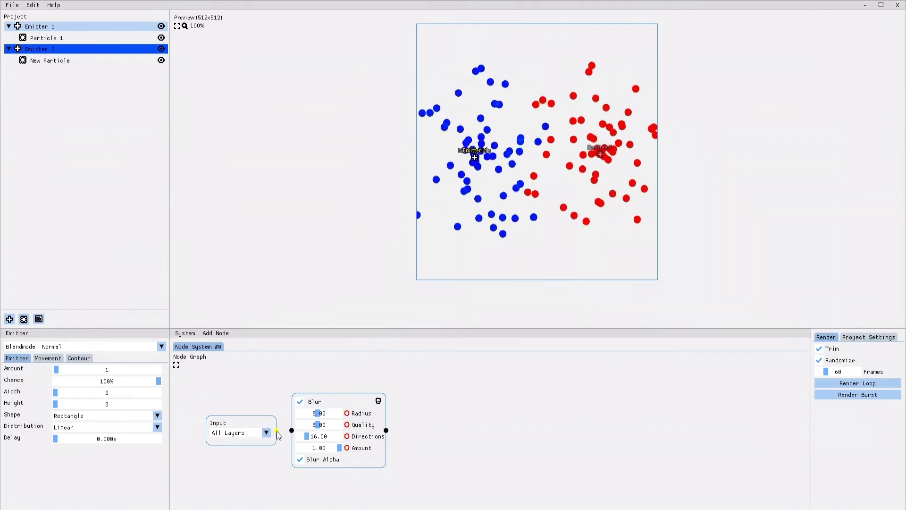
Wire Input into Blur, try a larger radius, undo back to 8.00, and re-enable Blur
drag(276, 431, 292, 434)
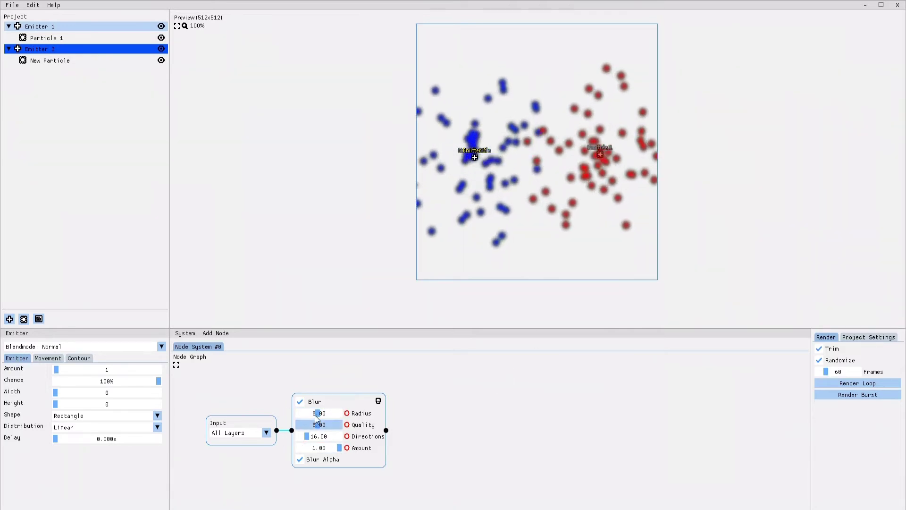
mouse_move(319, 415)
mouse_down()
mouse_move(332, 414)
mouse_move(330, 429)
mouse_move(320, 422)
mouse_up()
scroll(321, 415, down, 8)
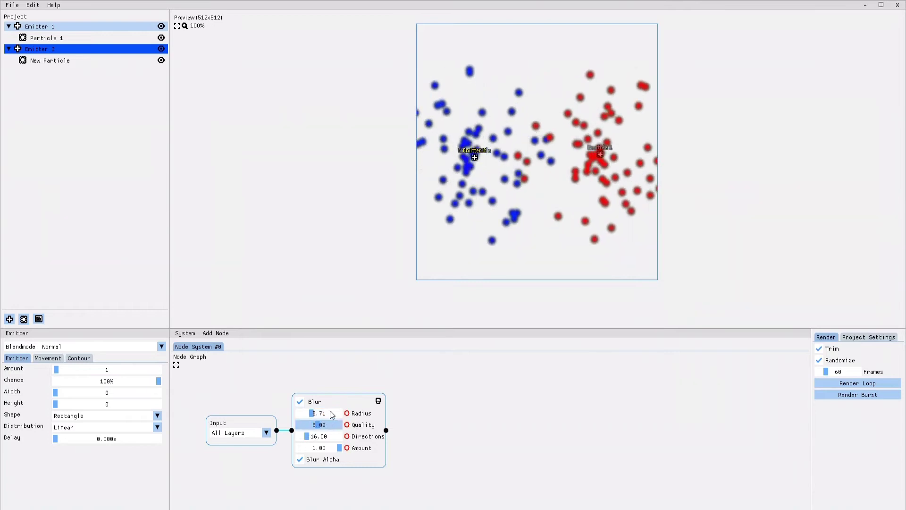
key(ctrl+z)
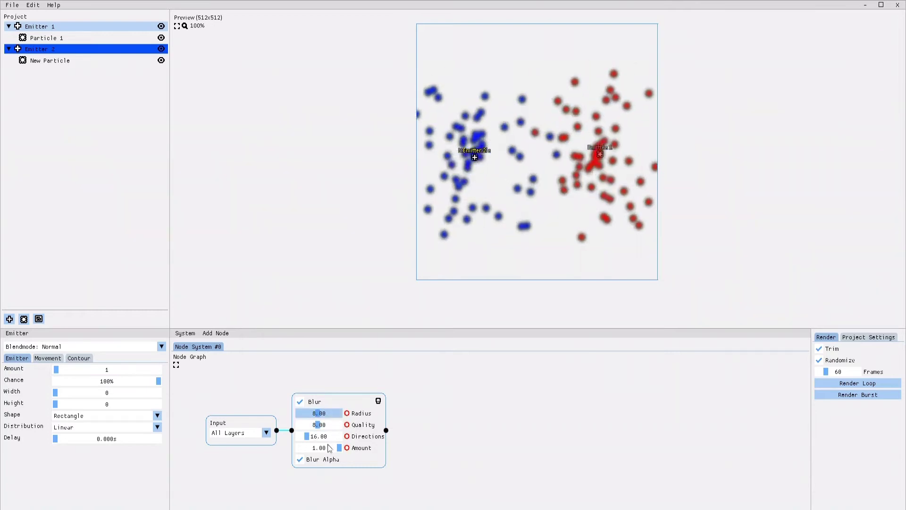
click(300, 402)
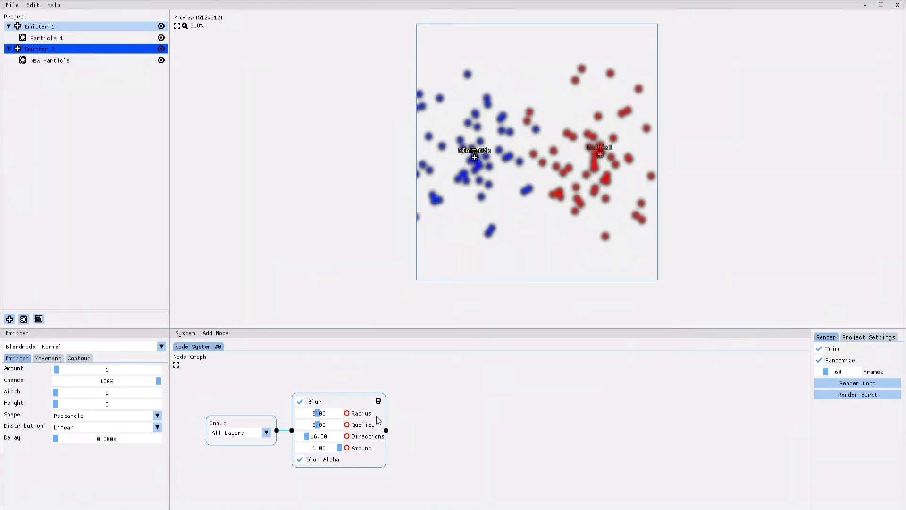
Add an Emboss node and wire the Blur output into it
click(216, 333)
mouse_move(214, 349)
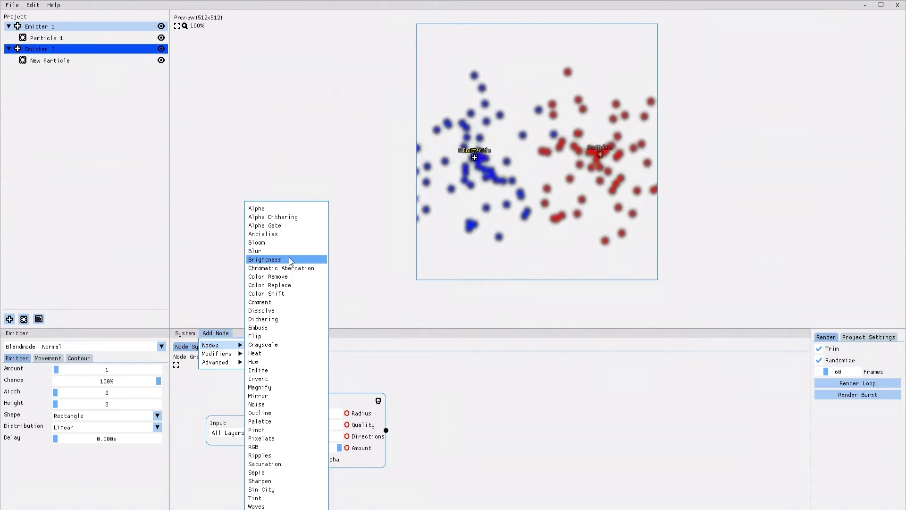
click(280, 328)
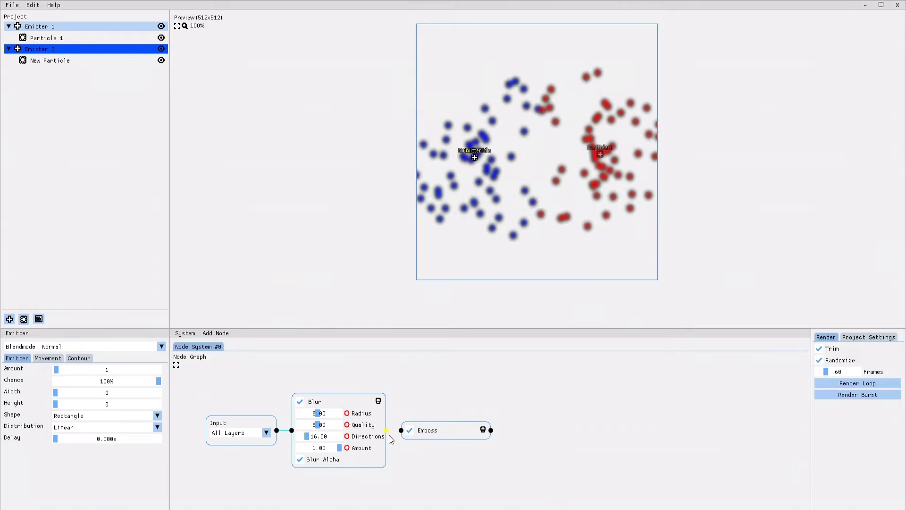
drag(386, 430, 405, 432)
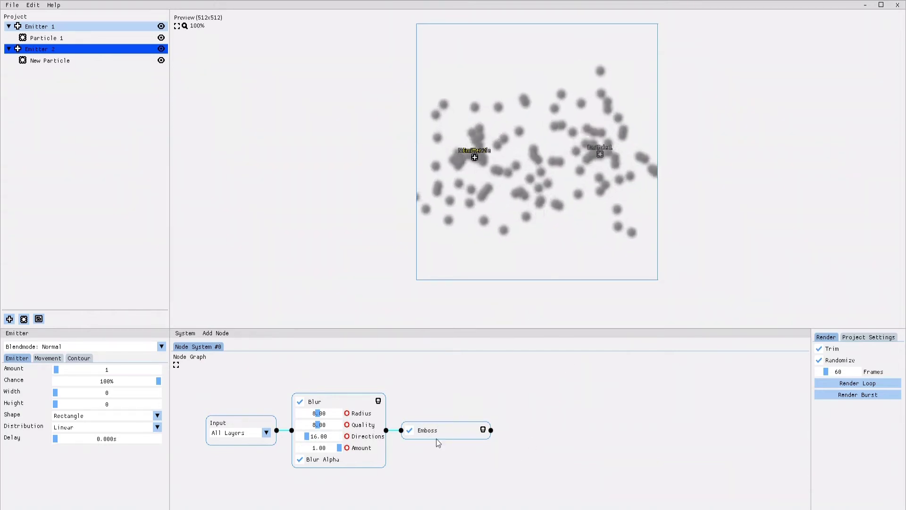
Set the Input node's layer dropdown to Emitter 2
click(265, 432)
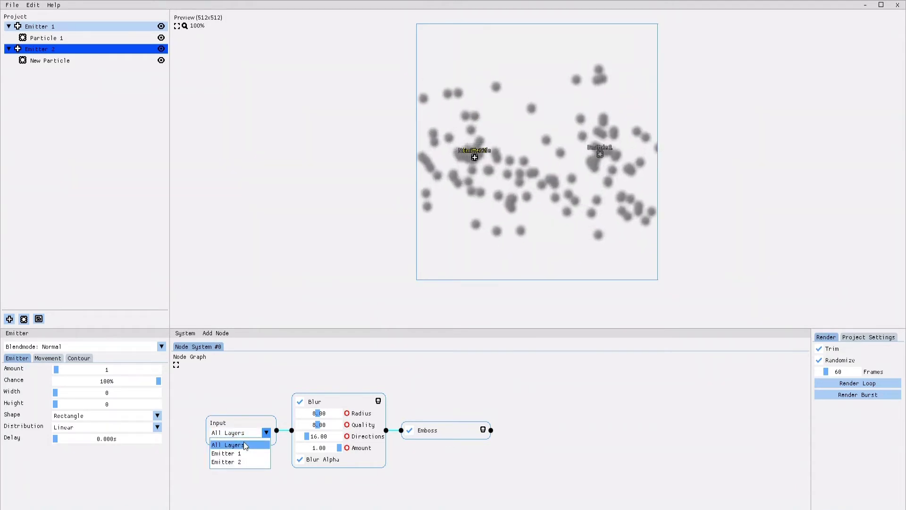
click(236, 454)
click(236, 462)
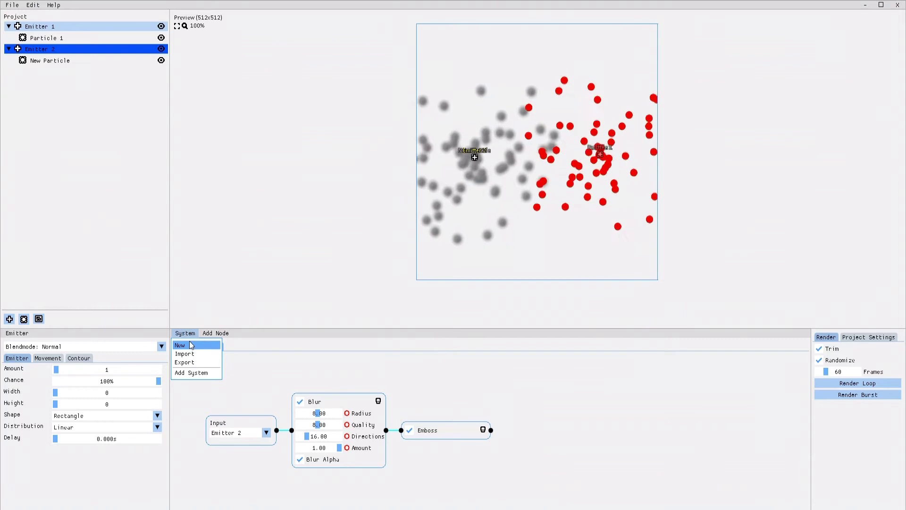
Add Node System #1, then check Node System #0
click(188, 375)
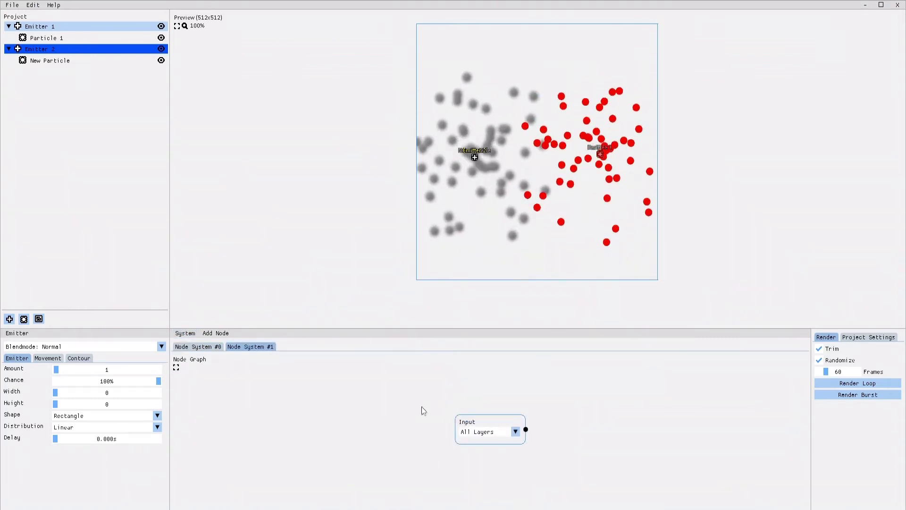
click(200, 350)
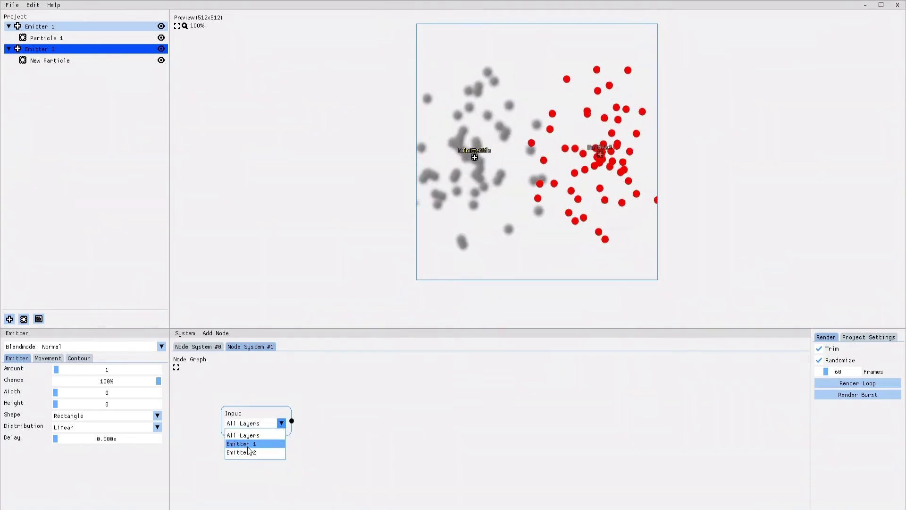
Add a Brightness node to Node System #1 and wire the Input into it
click(212, 332)
mouse_move(220, 349)
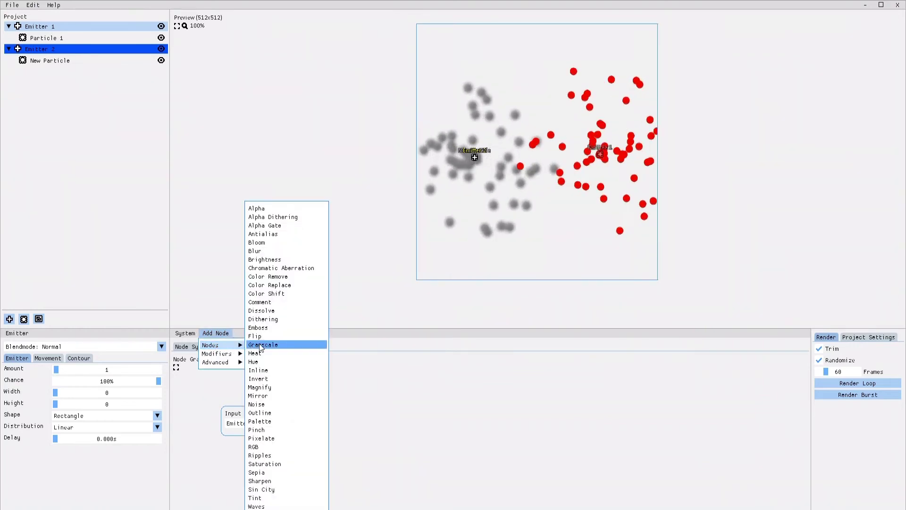
click(264, 259)
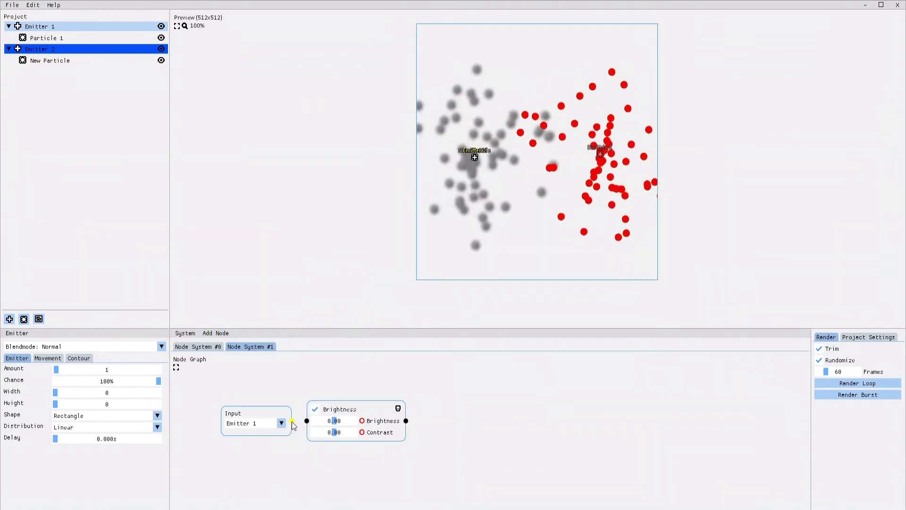
drag(292, 421, 306, 422)
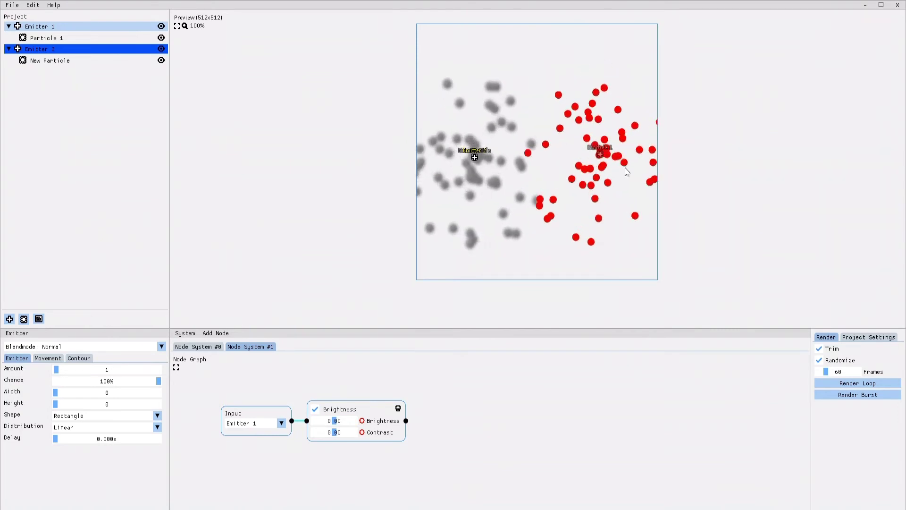
click(334, 420)
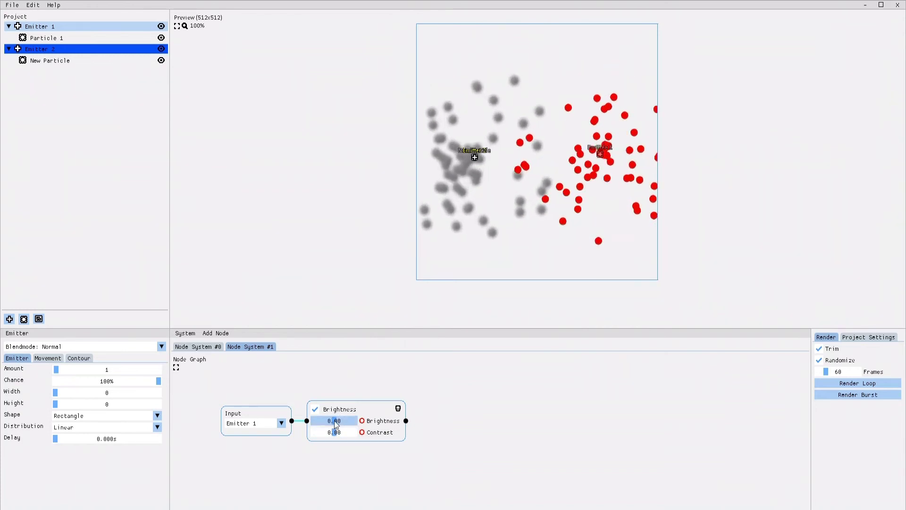
Raise Brightness to 0.81 and switch the Input node to All Layers
drag(337, 423, 351, 424)
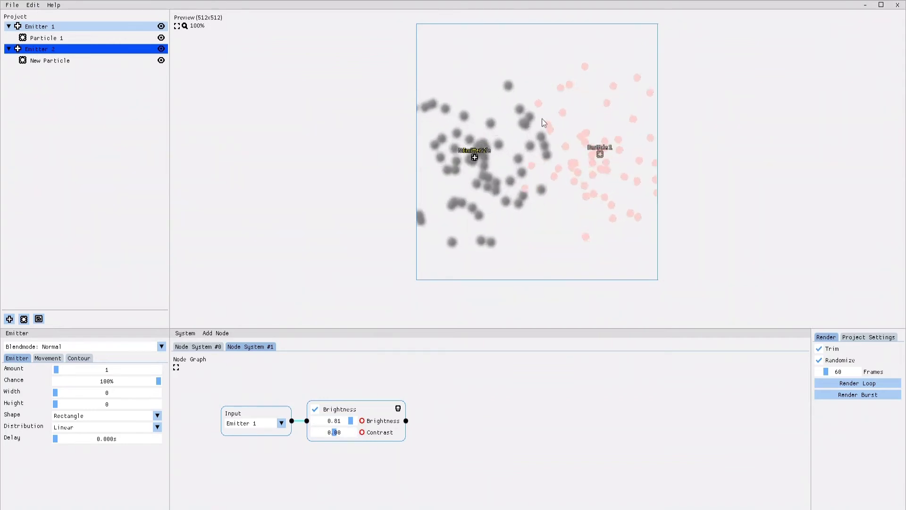
click(281, 424)
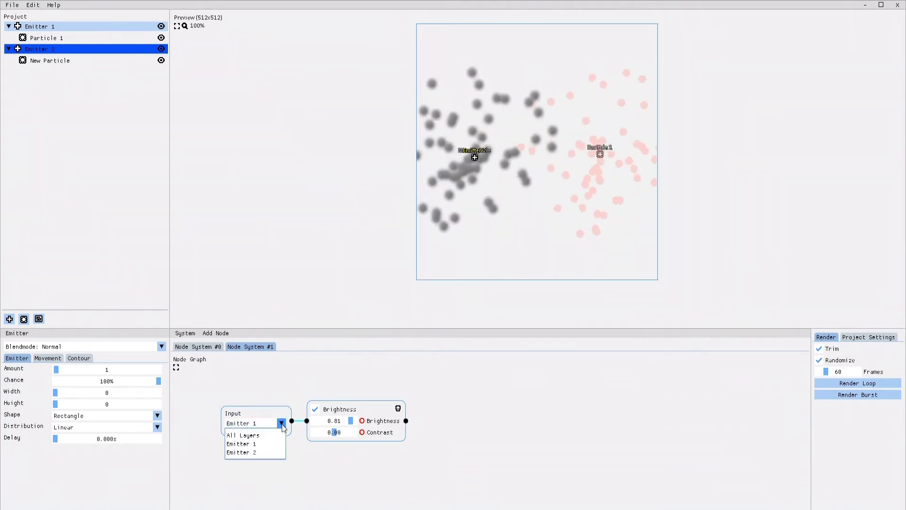
click(248, 452)
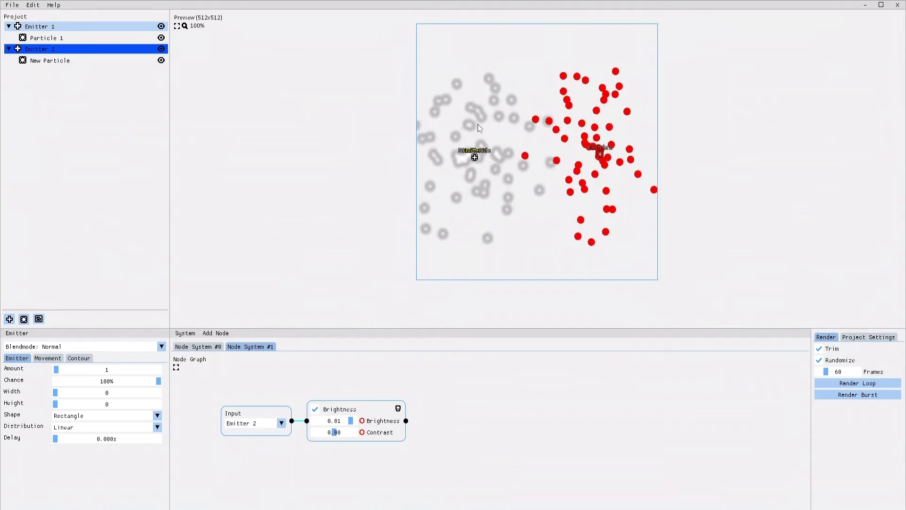
click(280, 425)
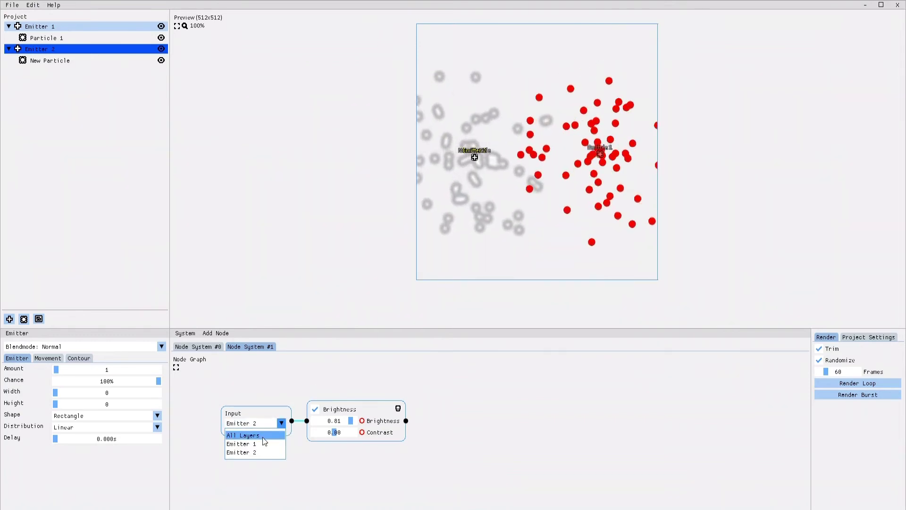
click(263, 437)
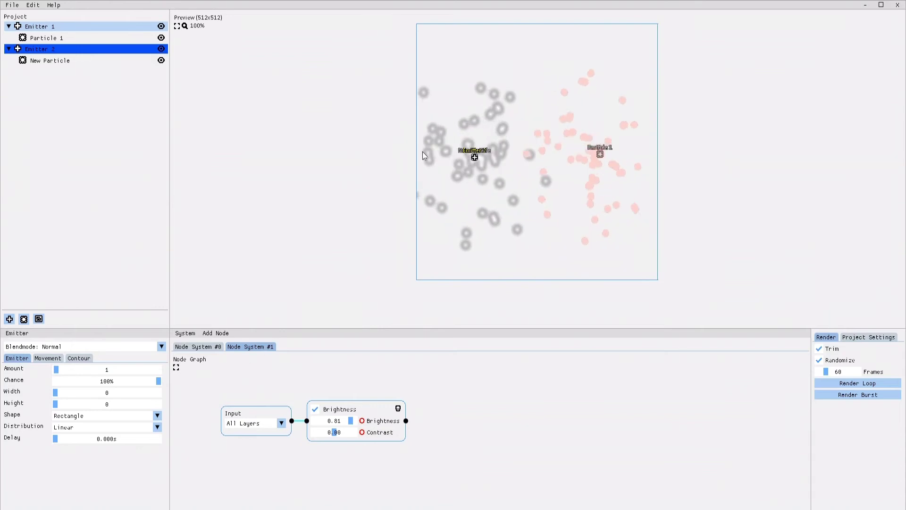
Check Node System #0, then return to #1 and reposition its Brightness and Input nodes
click(208, 345)
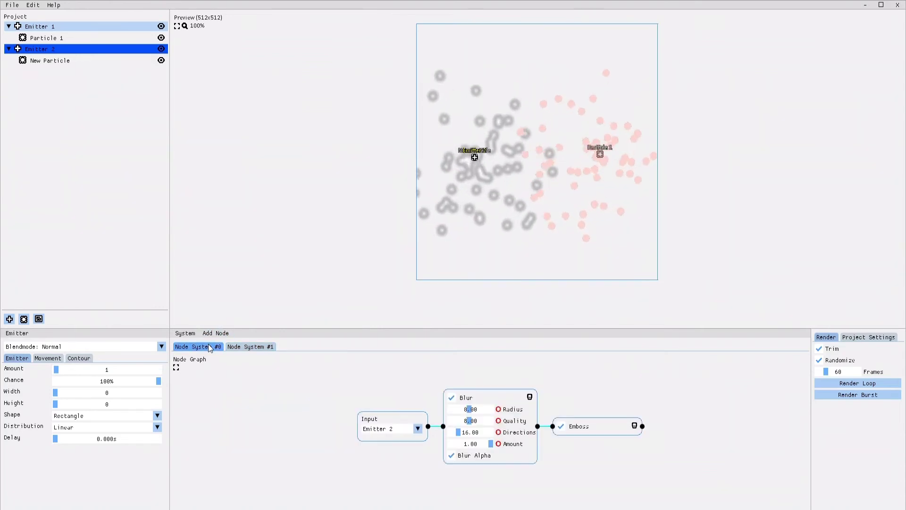
click(250, 347)
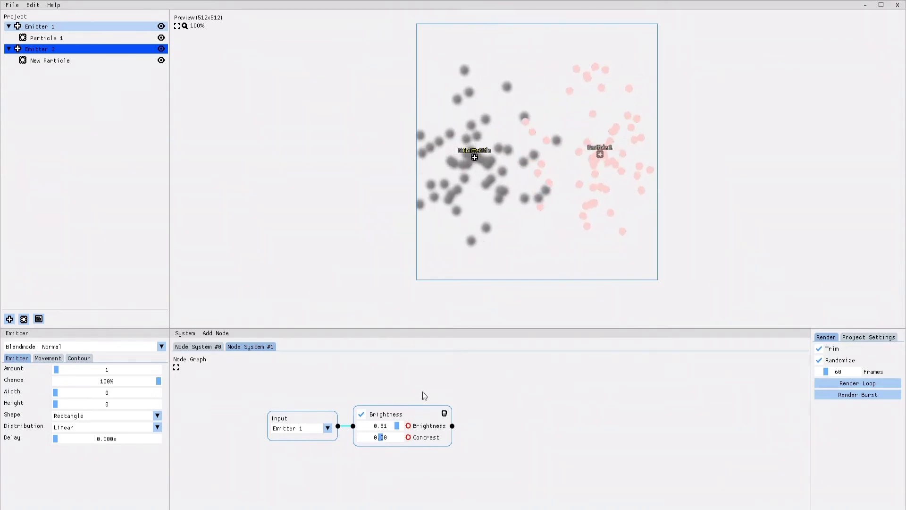
drag(398, 417, 449, 414)
mouse_move(315, 424)
mouse_down()
mouse_move(306, 413)
mouse_move(342, 414)
mouse_move(325, 417)
mouse_up()
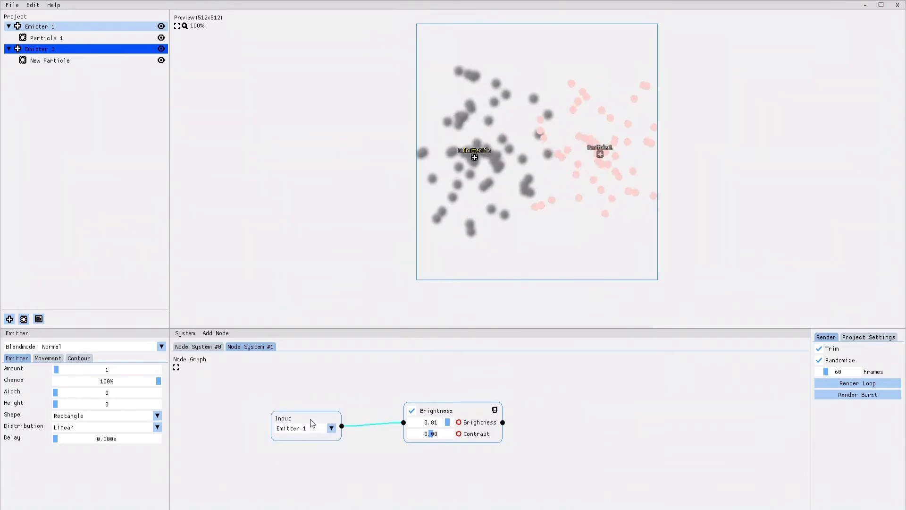
drag(496, 437, 437, 377)
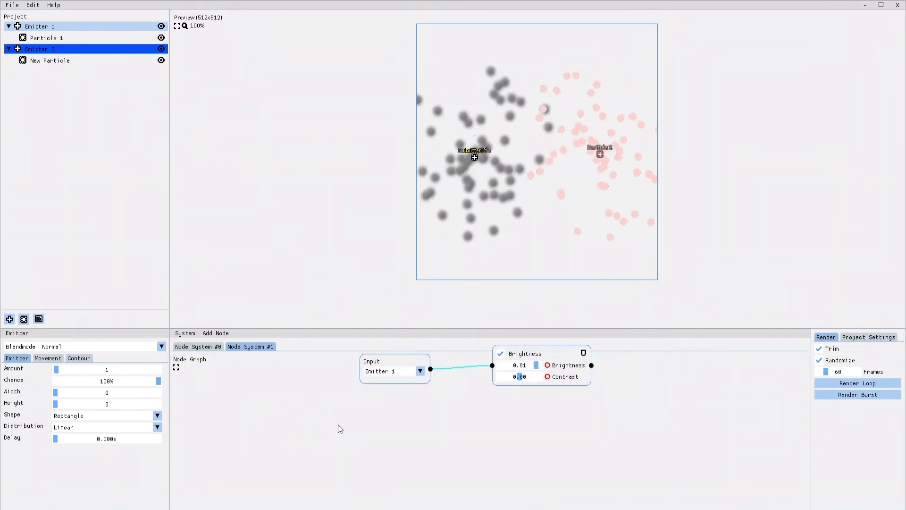
drag(427, 455, 349, 484)
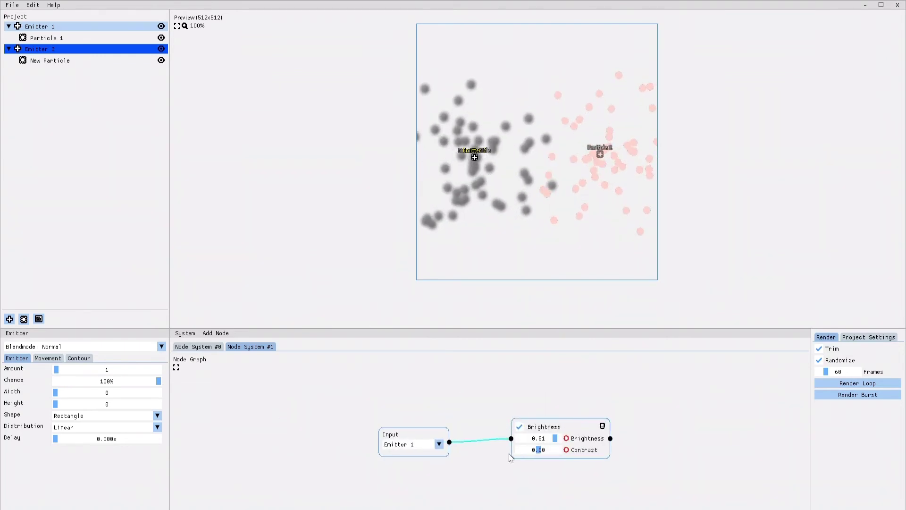
drag(510, 456, 411, 397)
Load the Flower2 sunflower picture into Image 3 and scale it to 2.55 by 2.49
drag(255, 447, 268, 474)
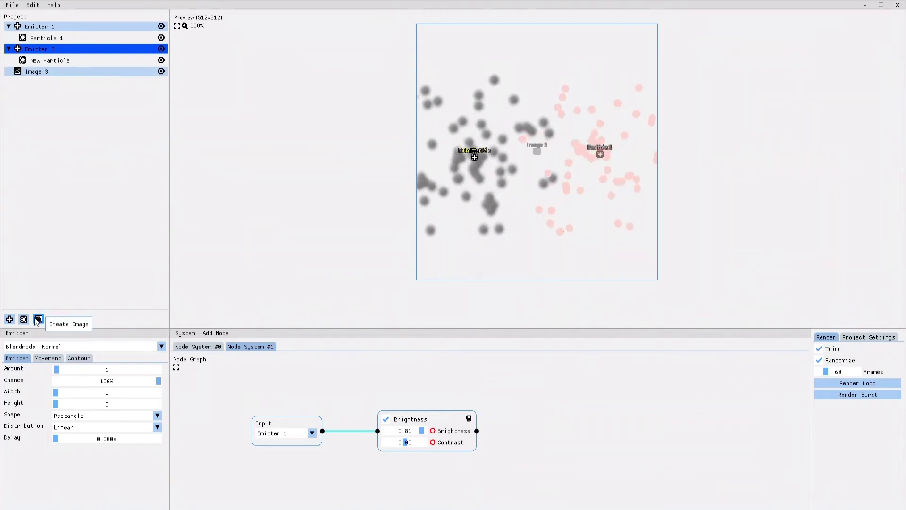
click(41, 72)
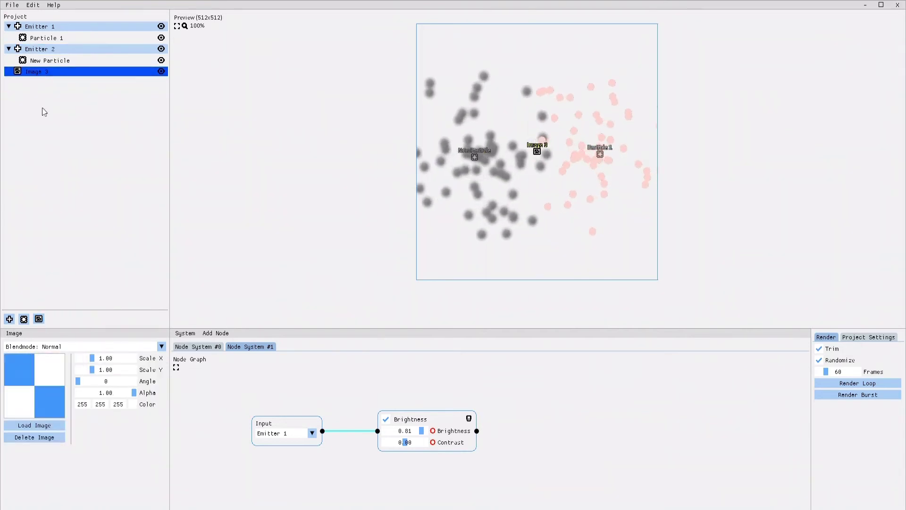
click(18, 427)
click(200, 111)
click(348, 279)
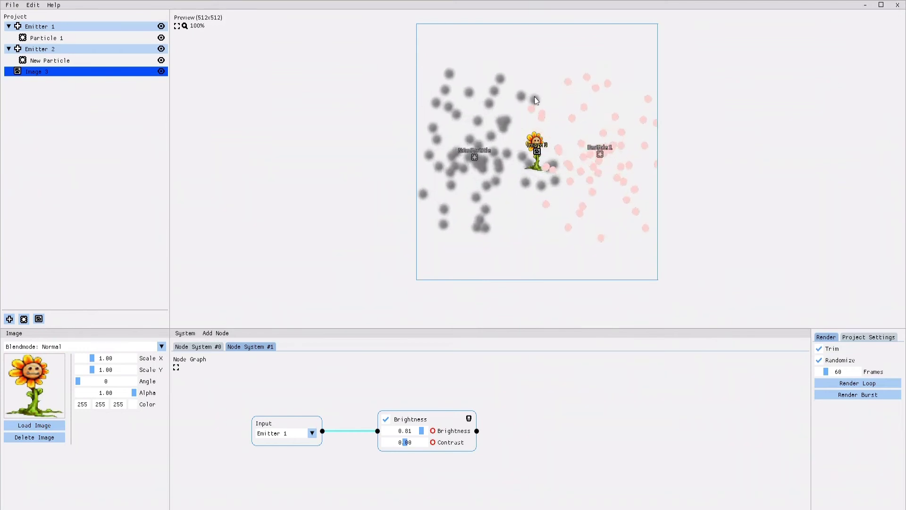
click(115, 358)
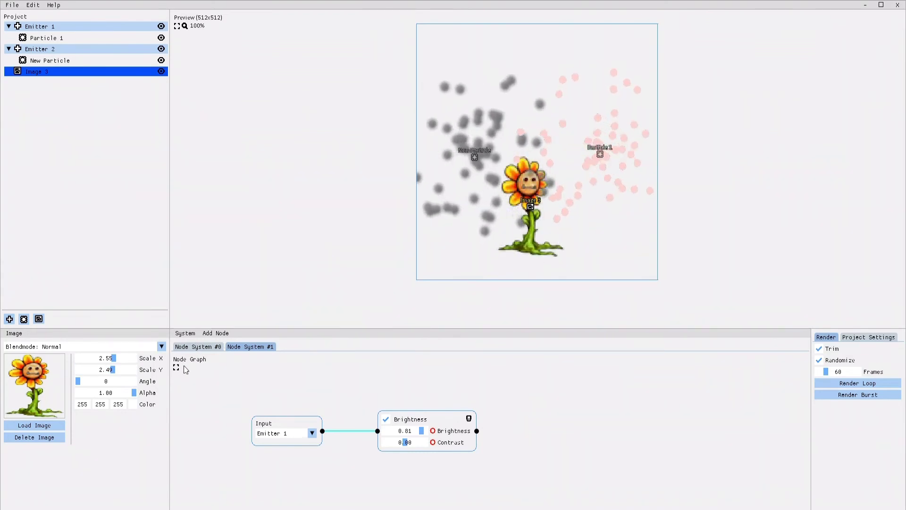
Add Node System #2 and set its Input node to the Image 3 layer
click(185, 333)
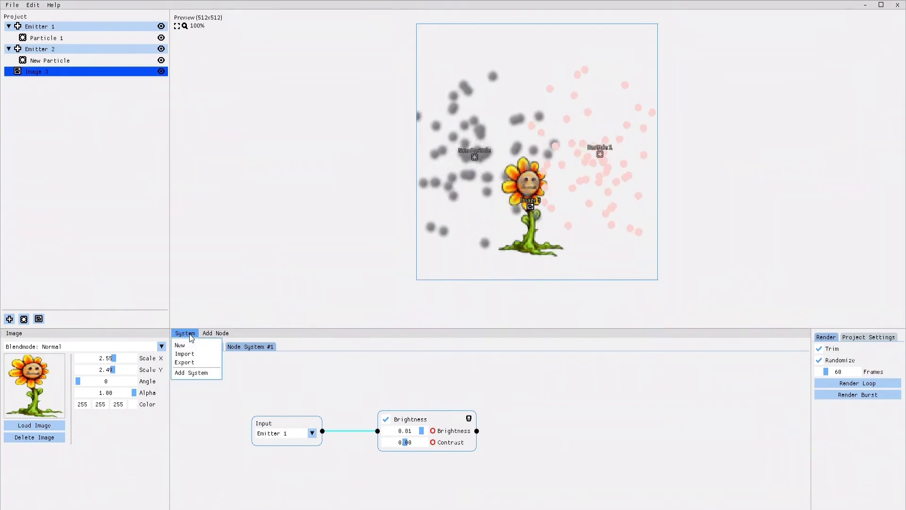
click(185, 373)
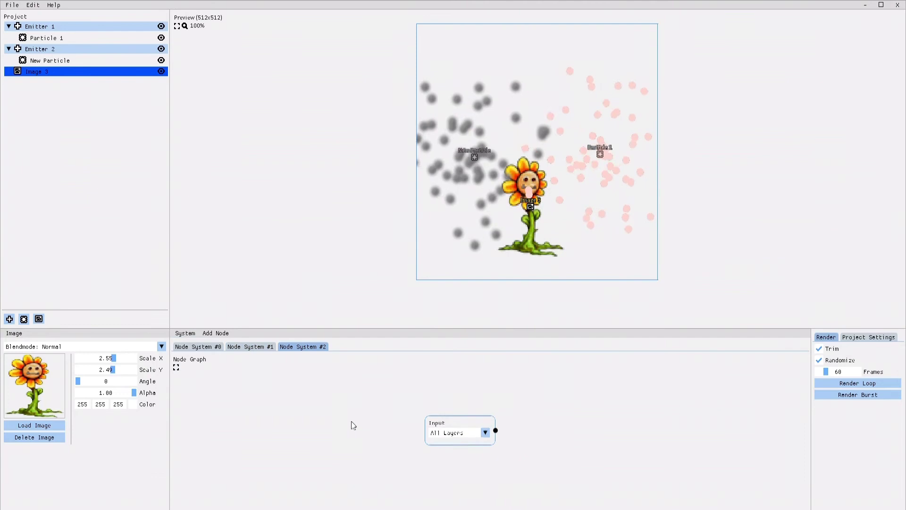
drag(484, 433, 328, 433)
click(329, 431)
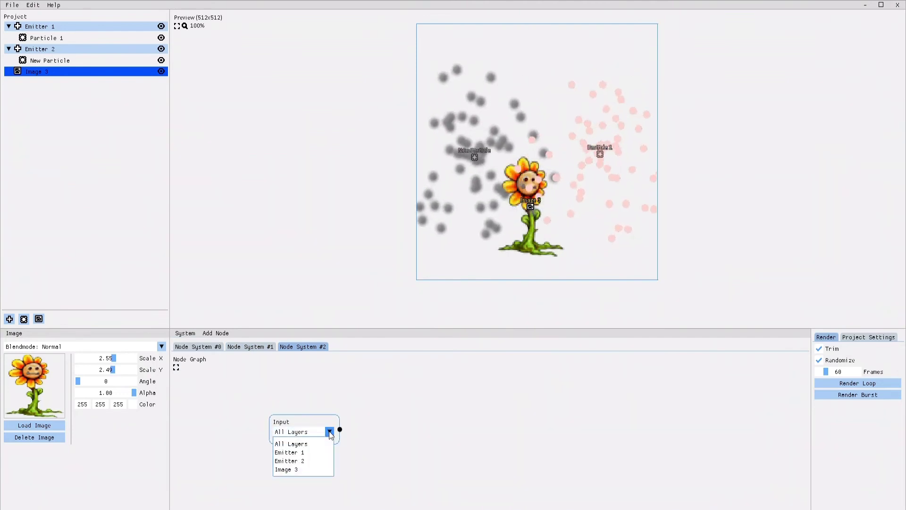
click(293, 472)
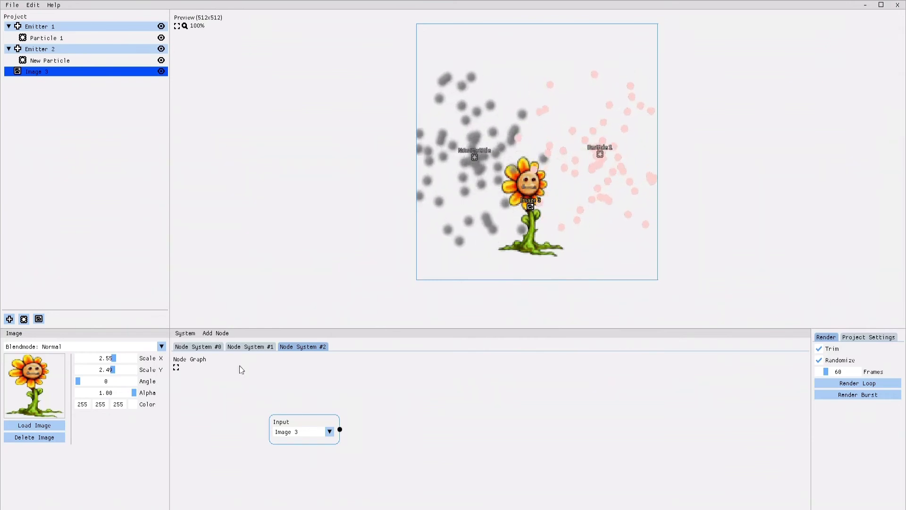
click(220, 338)
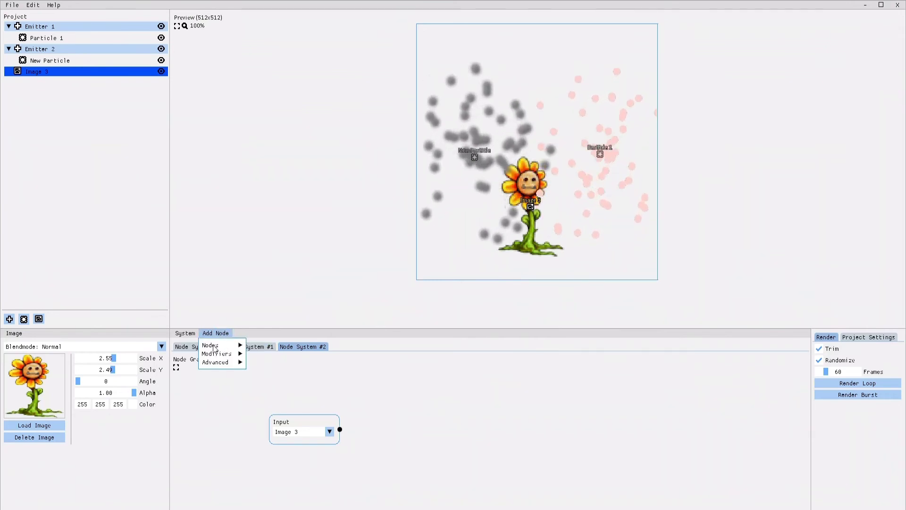
mouse_move(215, 348)
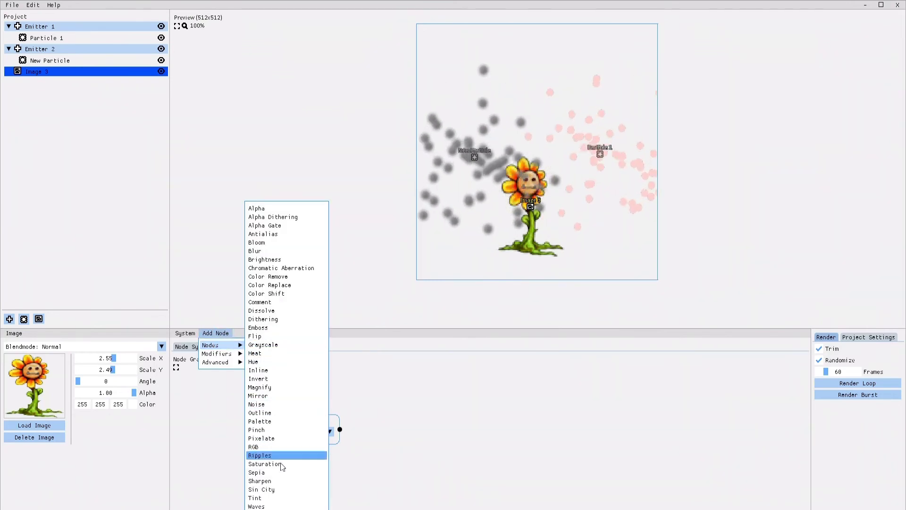
Connect a Sepia node after the Image 3 Input and set its Amount to 1.00
click(265, 472)
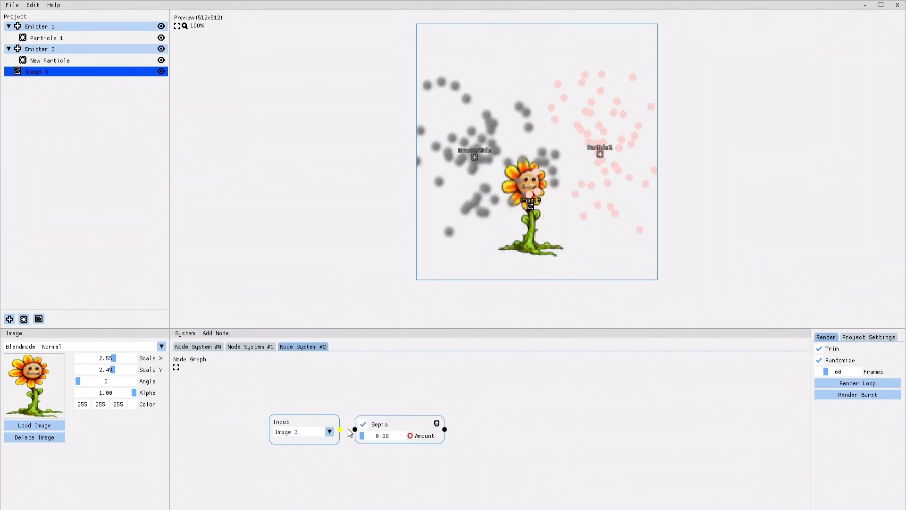
drag(340, 429, 356, 430)
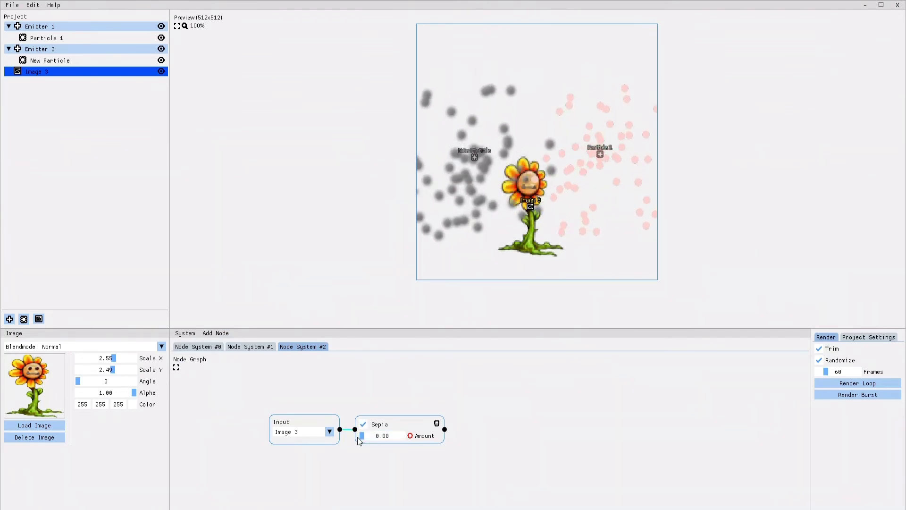
drag(361, 435, 404, 435)
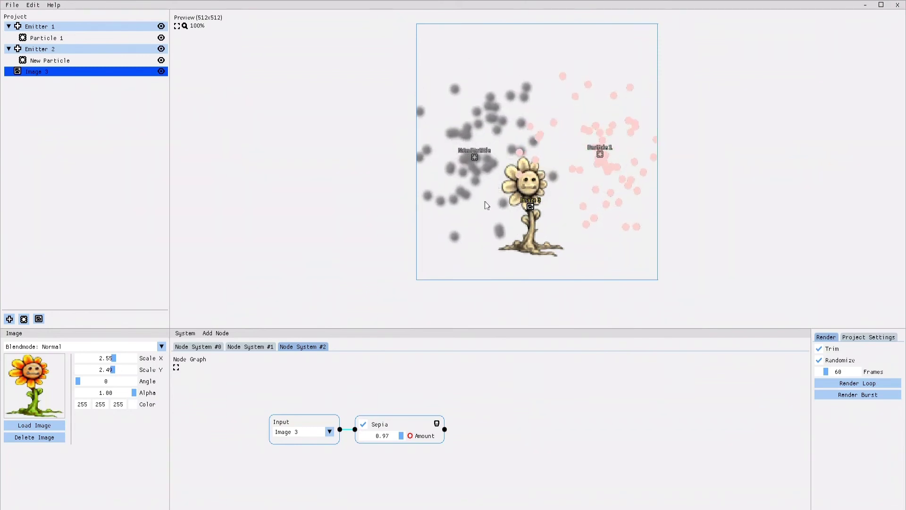
drag(378, 436, 675, 435)
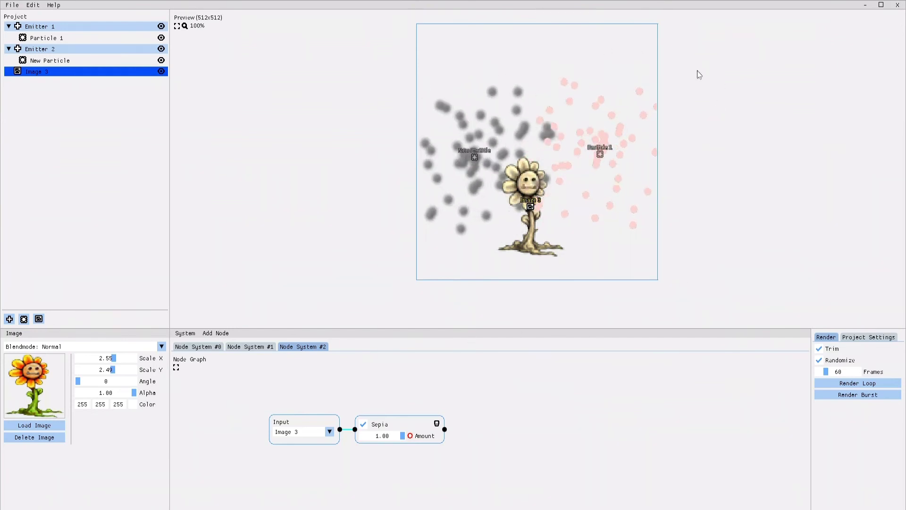
Add Node System #3 with an All Layers Input feeding a 4-by-4 Pixelate node
click(189, 334)
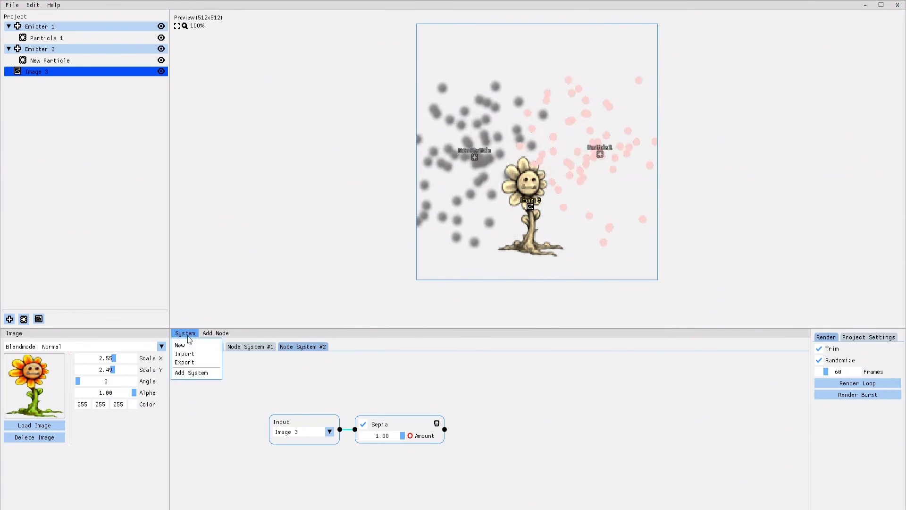
click(184, 372)
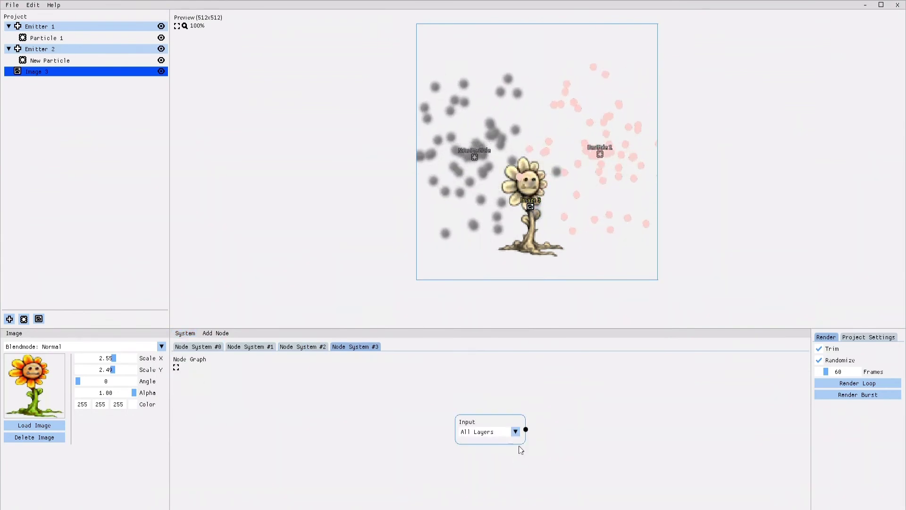
drag(453, 428, 257, 429)
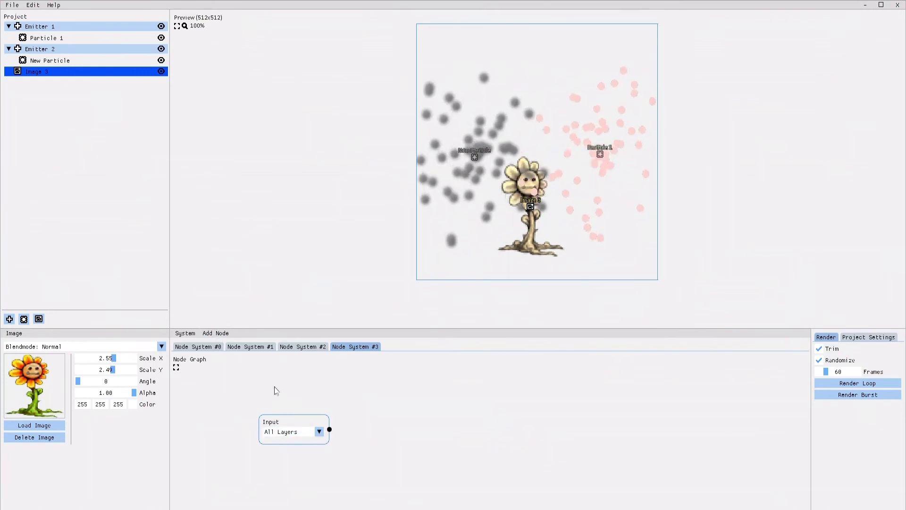
click(219, 333)
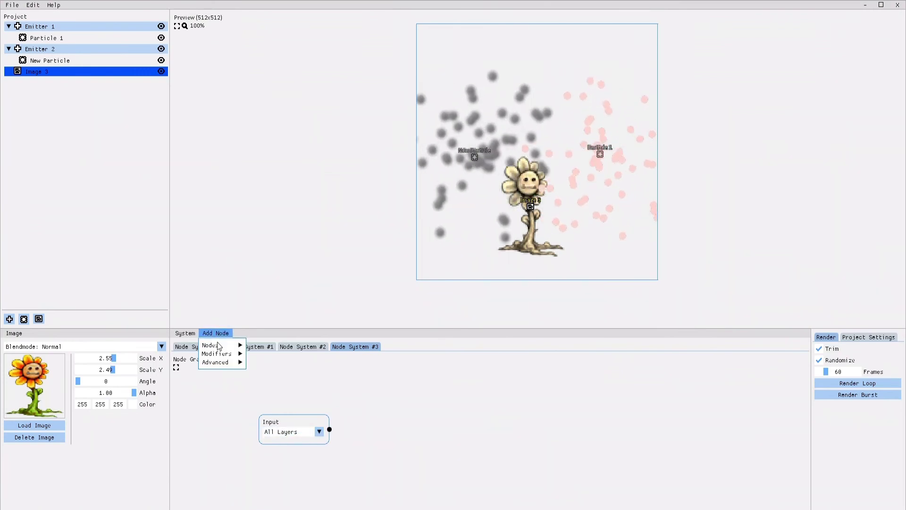
mouse_move(219, 346)
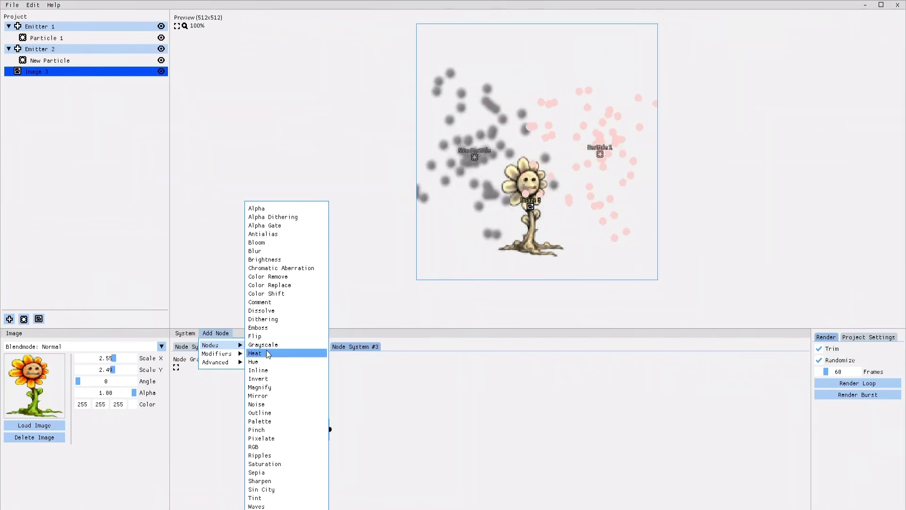
click(265, 437)
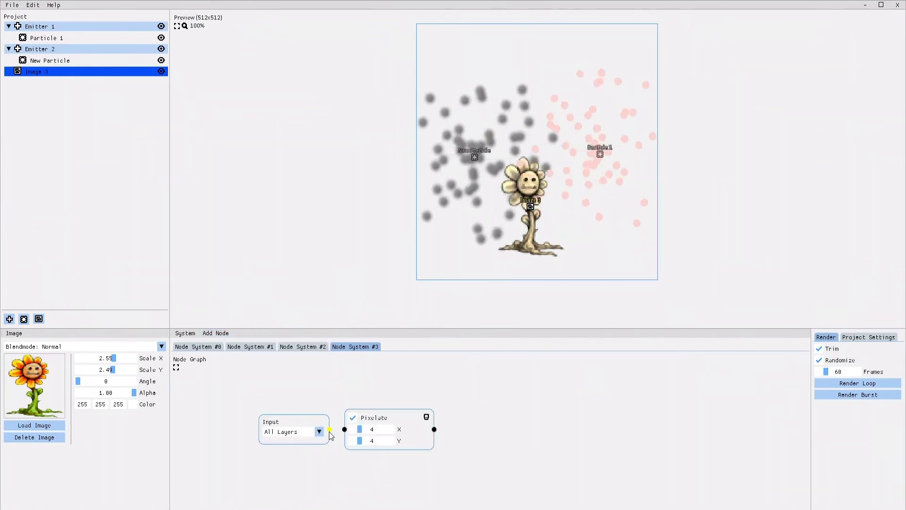
drag(329, 430, 345, 430)
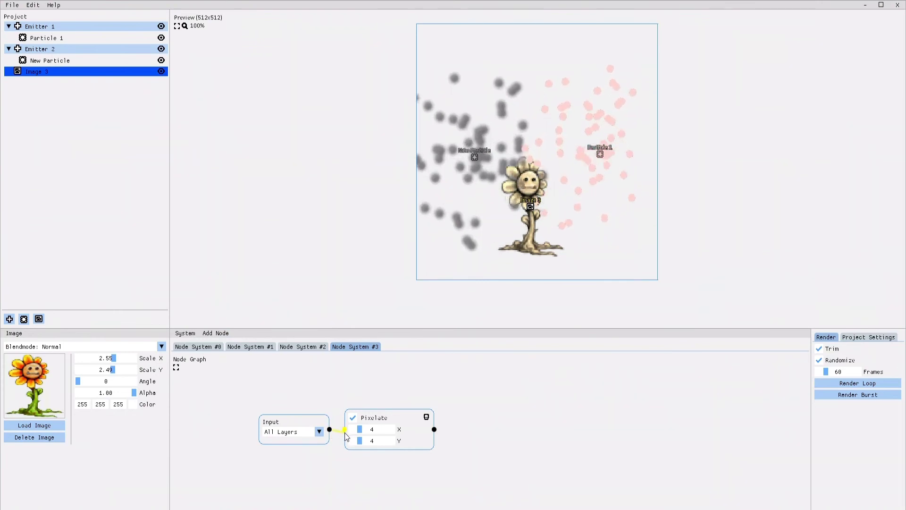